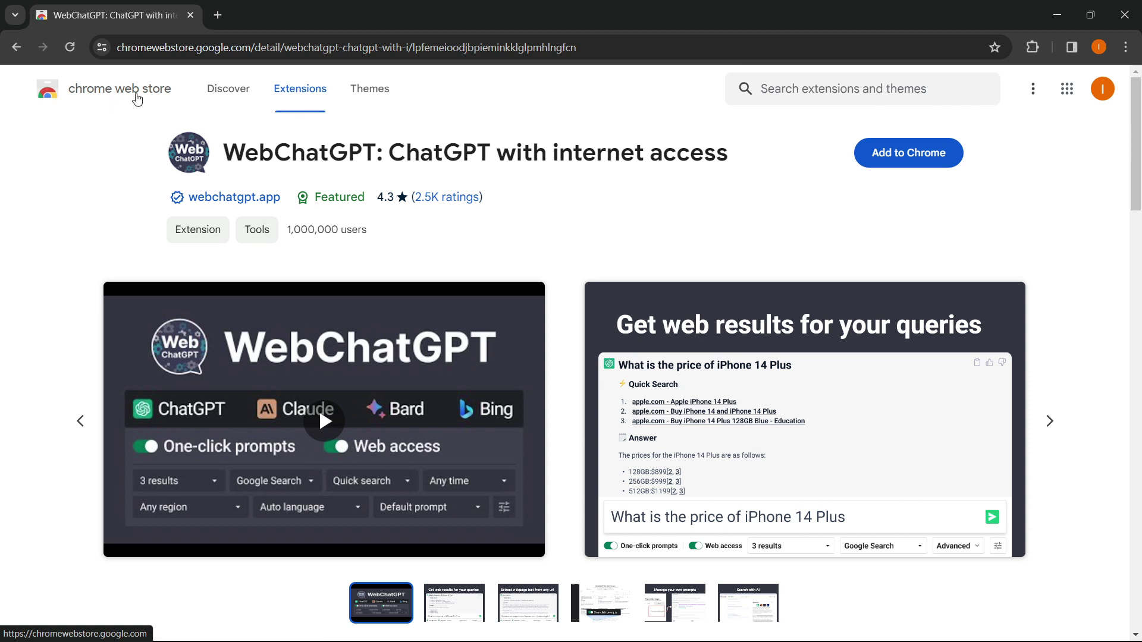
- Install the WebChatGPT: ChatGPT with internet access extension and close its installation notice and install page
click(906, 169)
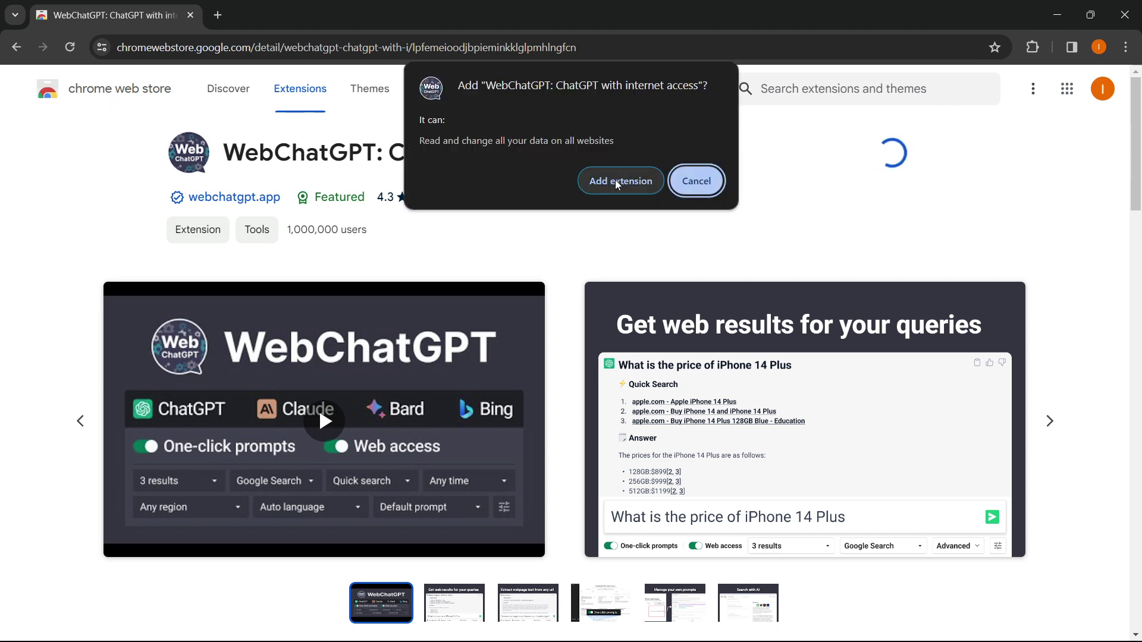
click(615, 180)
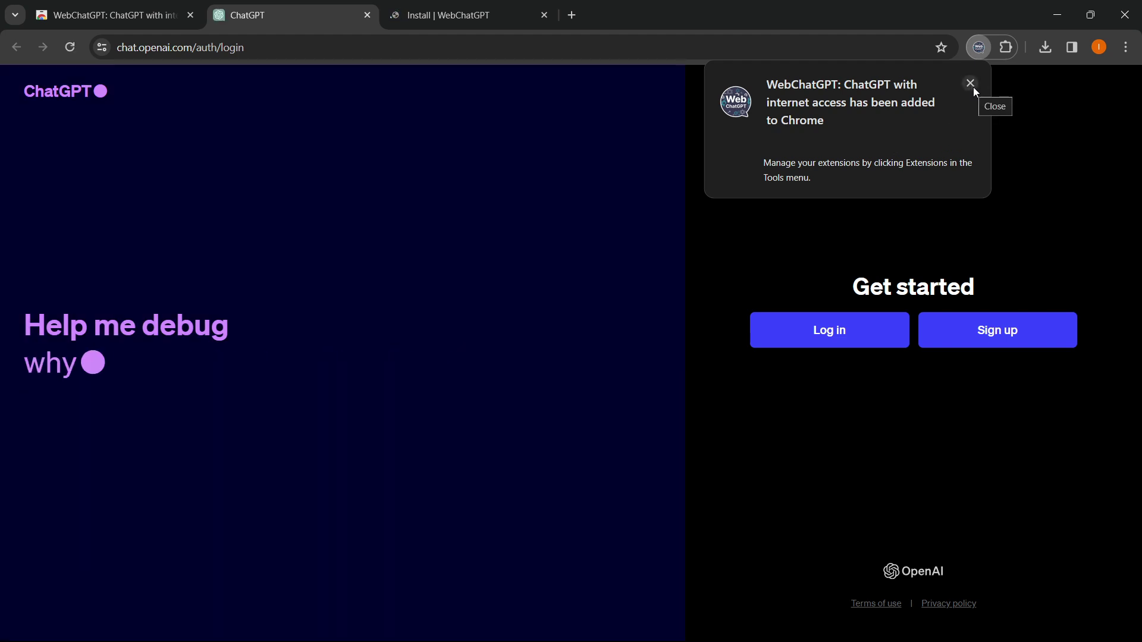
click(971, 84)
middle_click(447, 4)
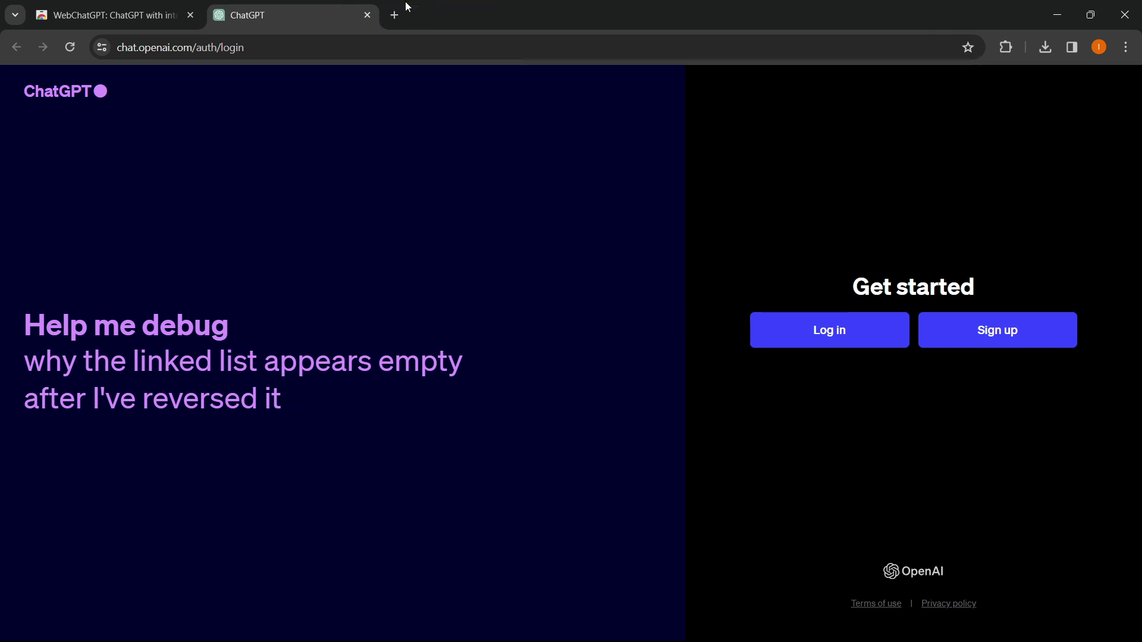
- Open ChatGPT through the WebChatGPT extension and sign up for an account using the existing Google account
click(1005, 47)
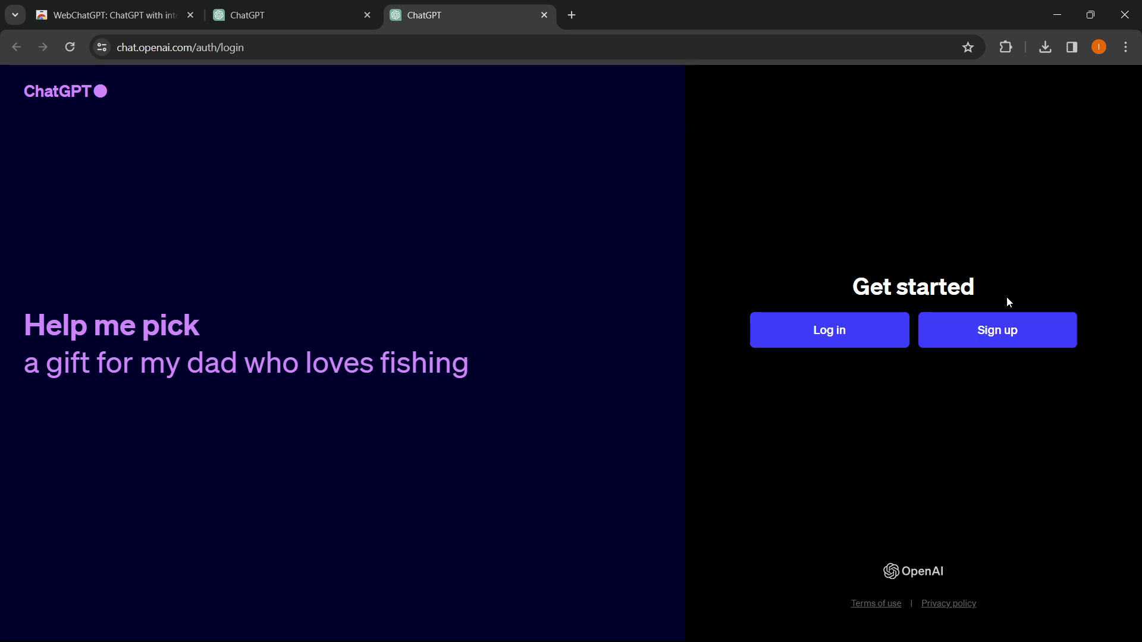
click(996, 338)
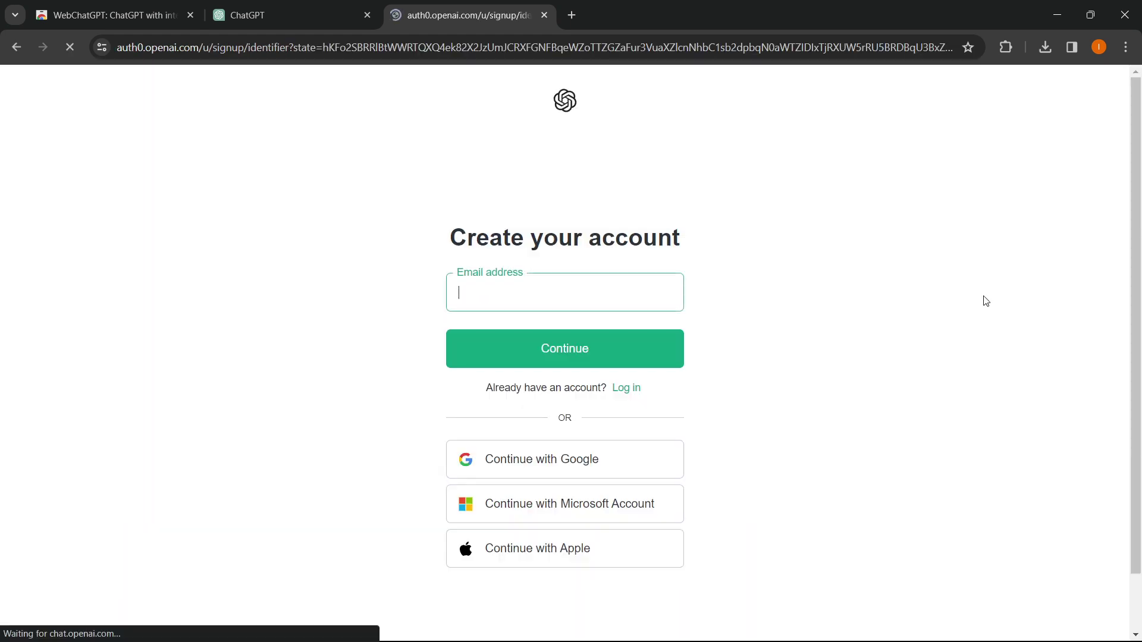
click(618, 400)
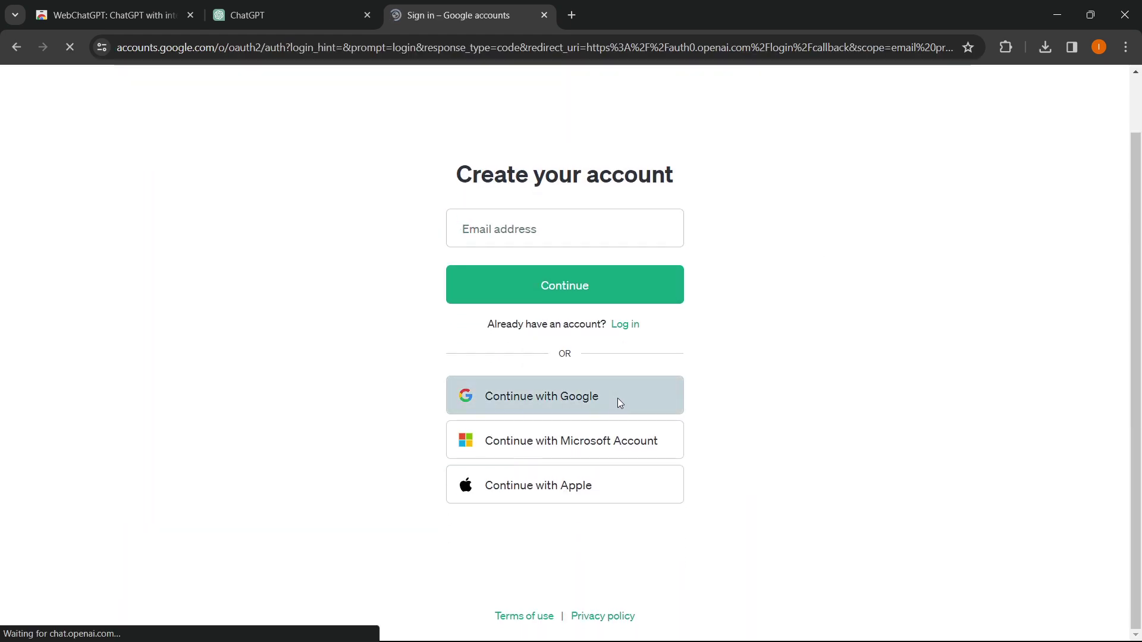
click(613, 366)
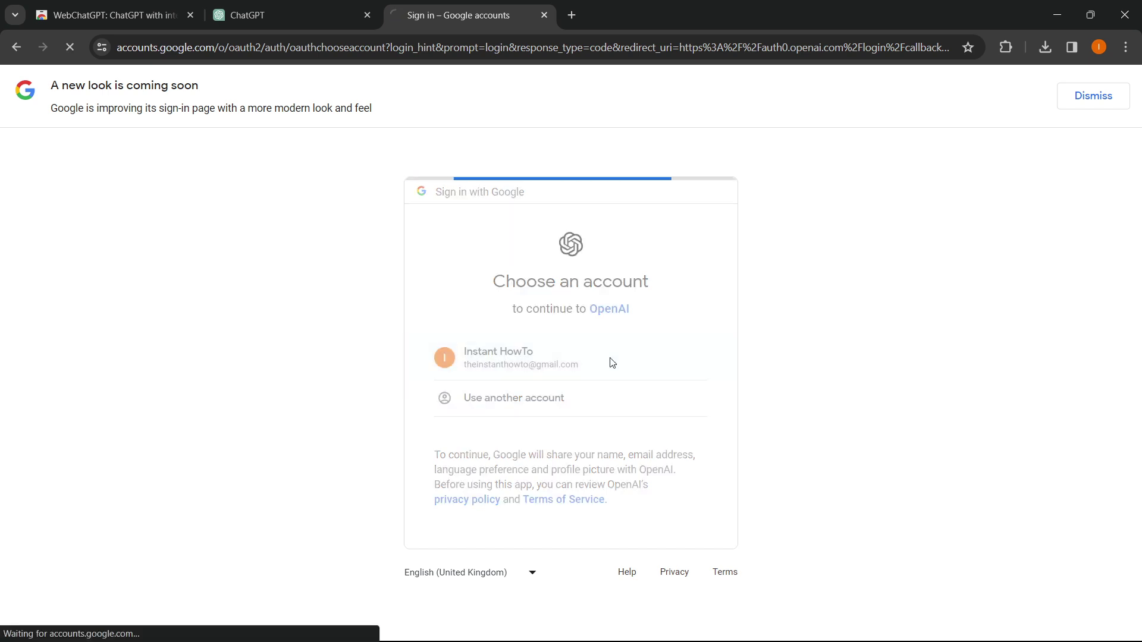
click(640, 460)
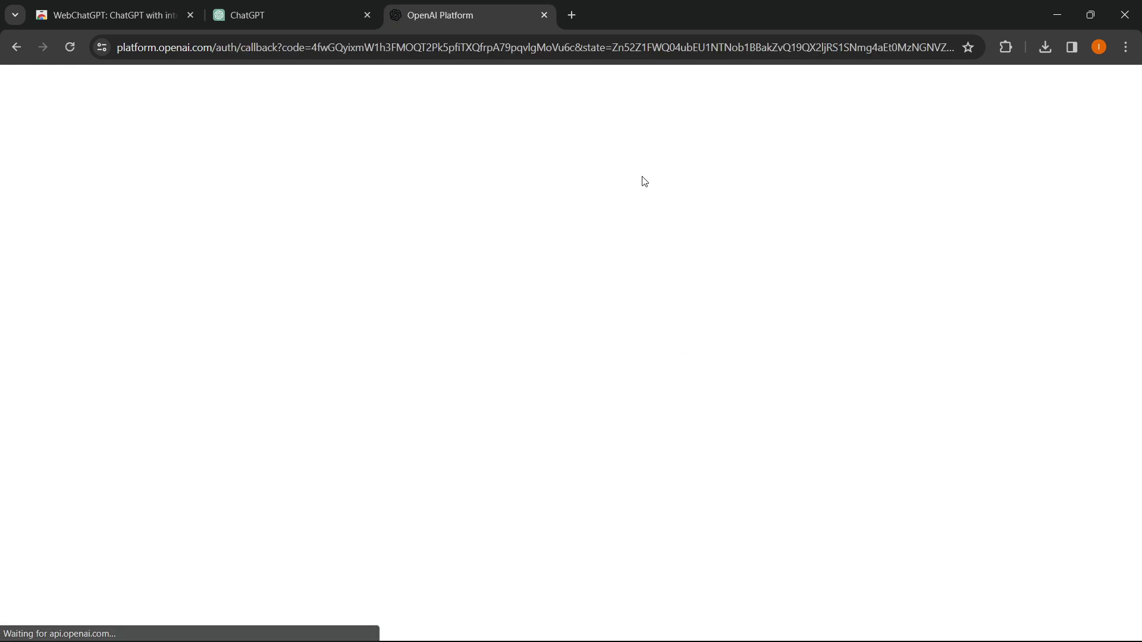
- Complete the account profile with a date of birth, agree to the terms, and dismiss the getting-started tips
click(550, 307)
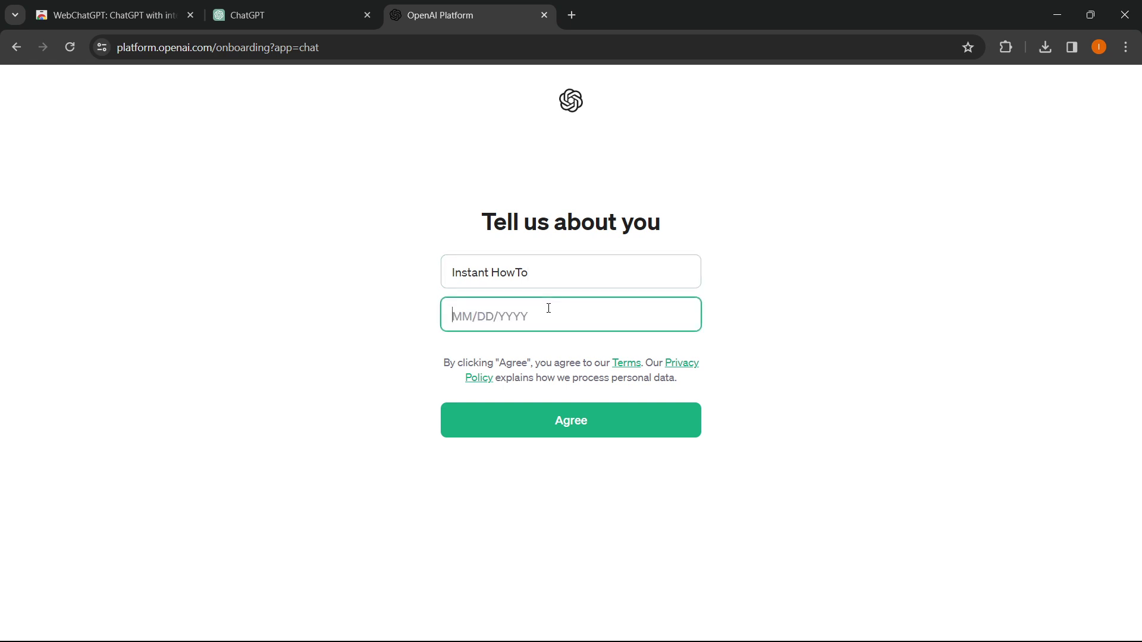
text(8)
key(BackSpace)
text(8/8/1995)
click(605, 427)
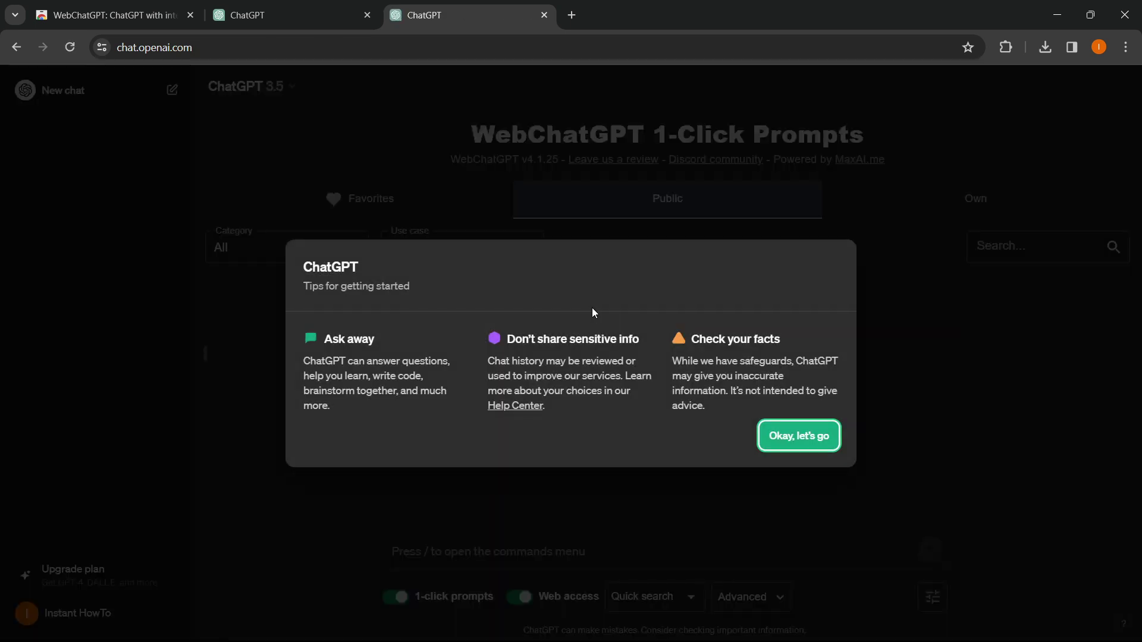
click(797, 443)
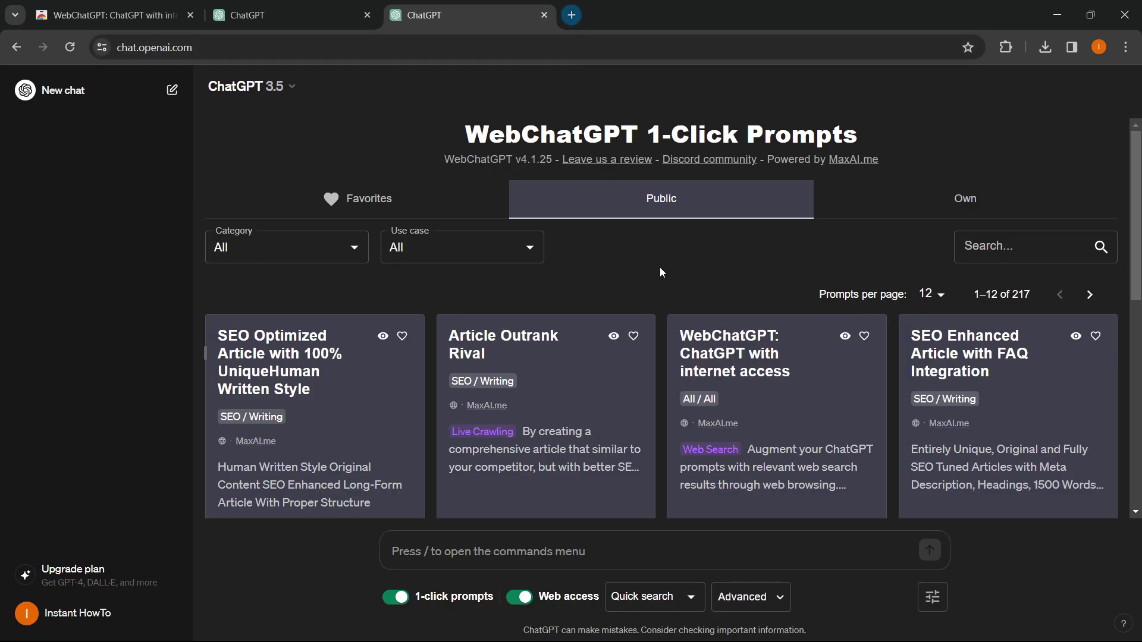
- Keep only a new blank tab open and launch WebChatGPT from the installed extensions
click(571, 14)
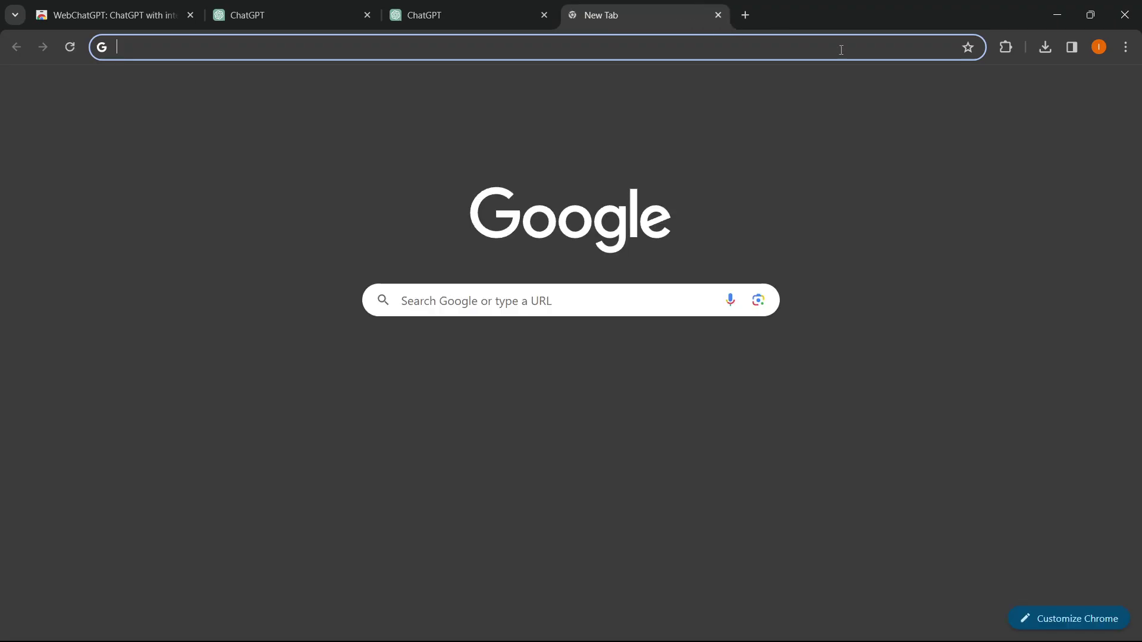
click(1006, 50)
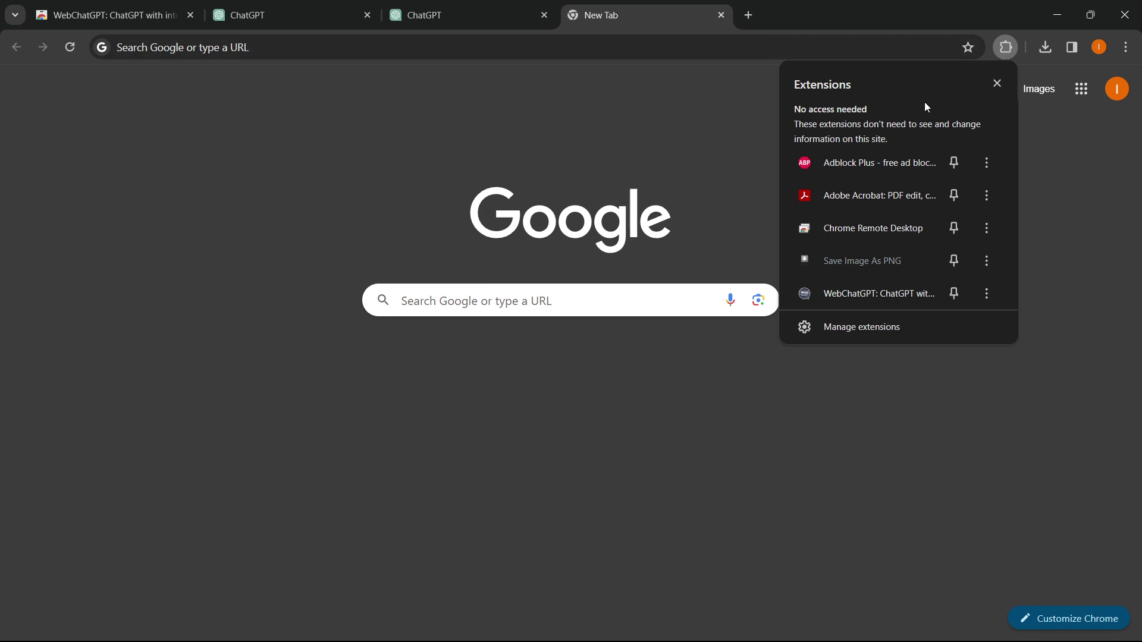
middle_click(416, 5)
middle_click(333, 5)
middle_click(147, 5)
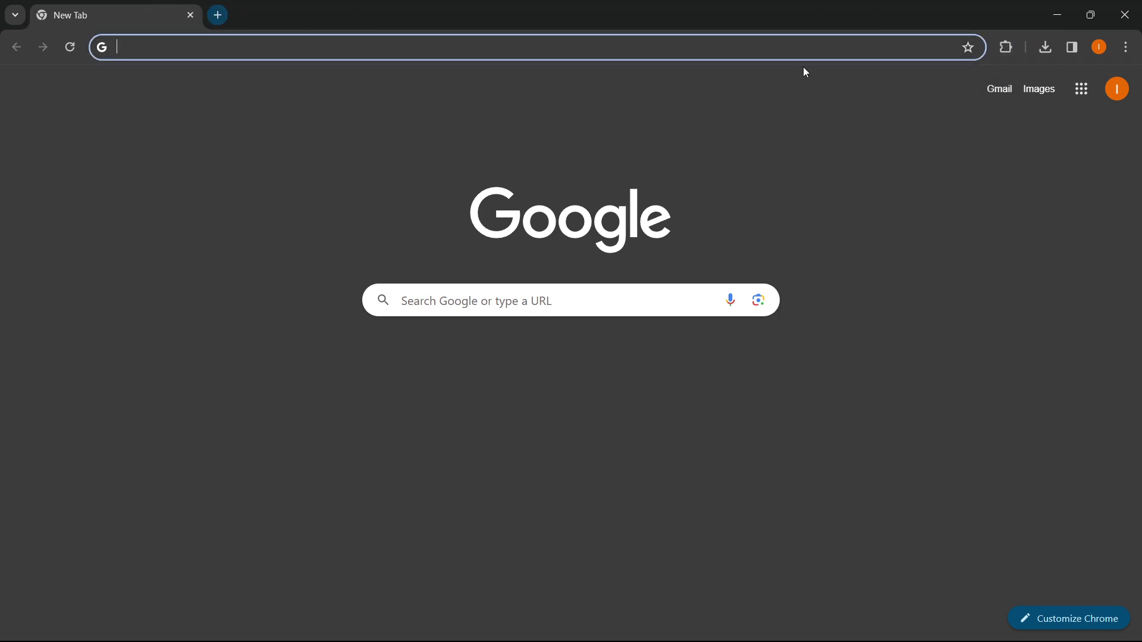
click(1010, 47)
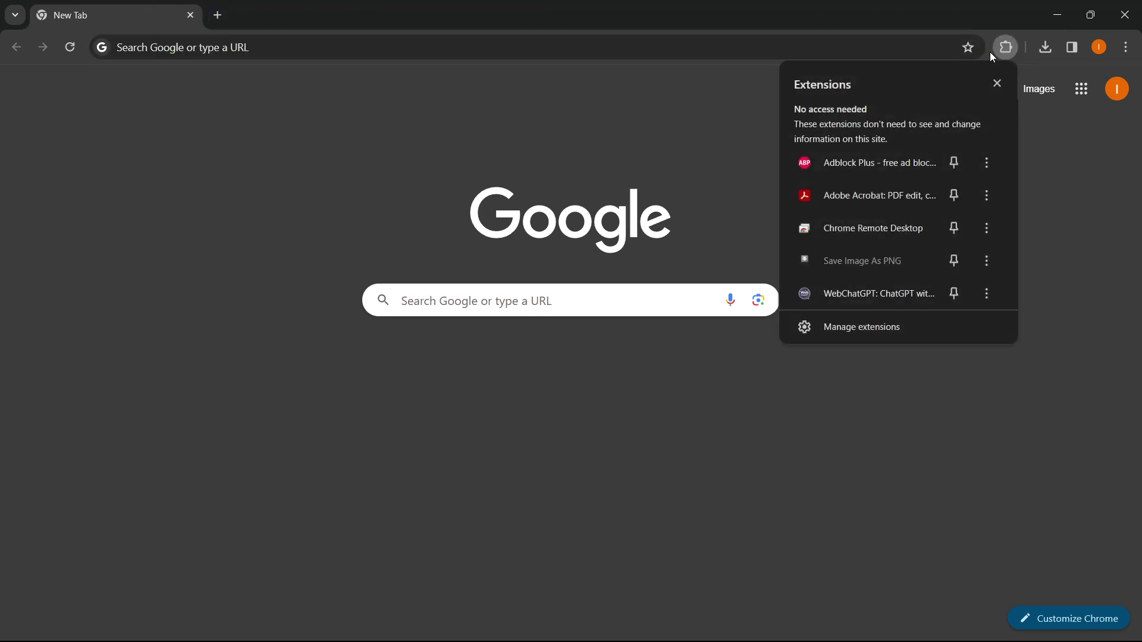
click(860, 300)
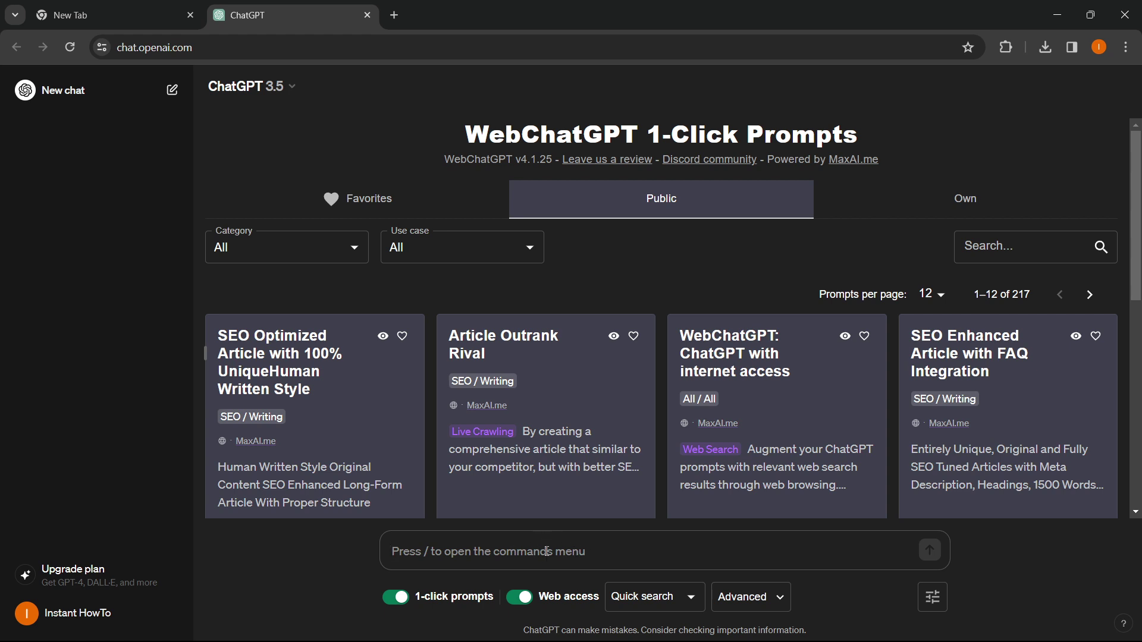
- Ask ChatGPT "How many points did Luka Doncic score in his last played game?" with web access on
text(How )
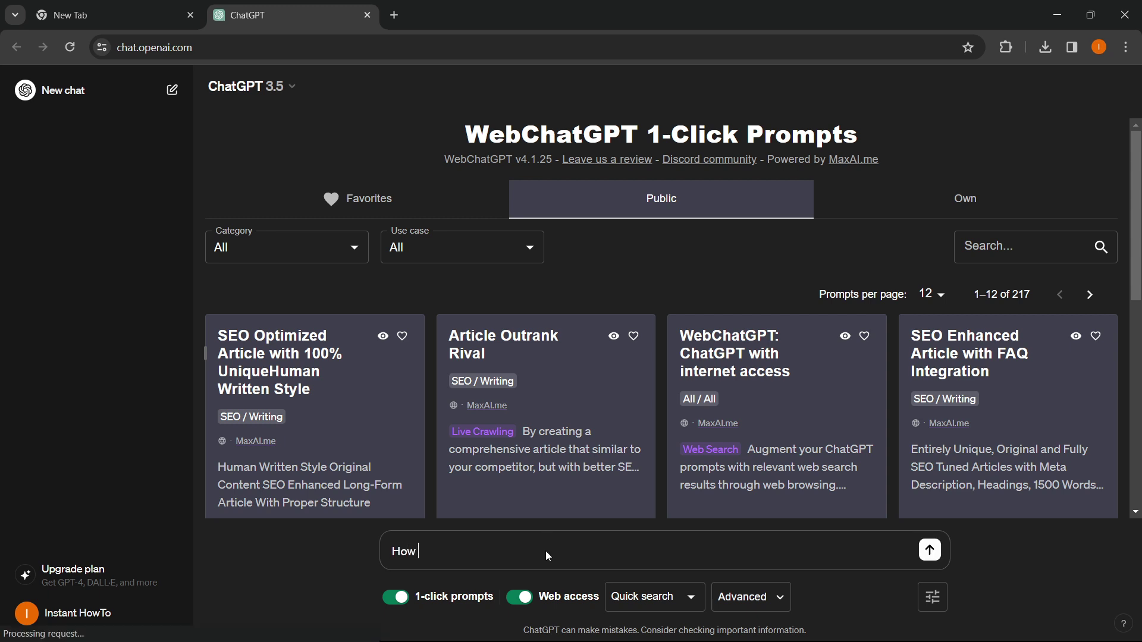
text(many points did L)
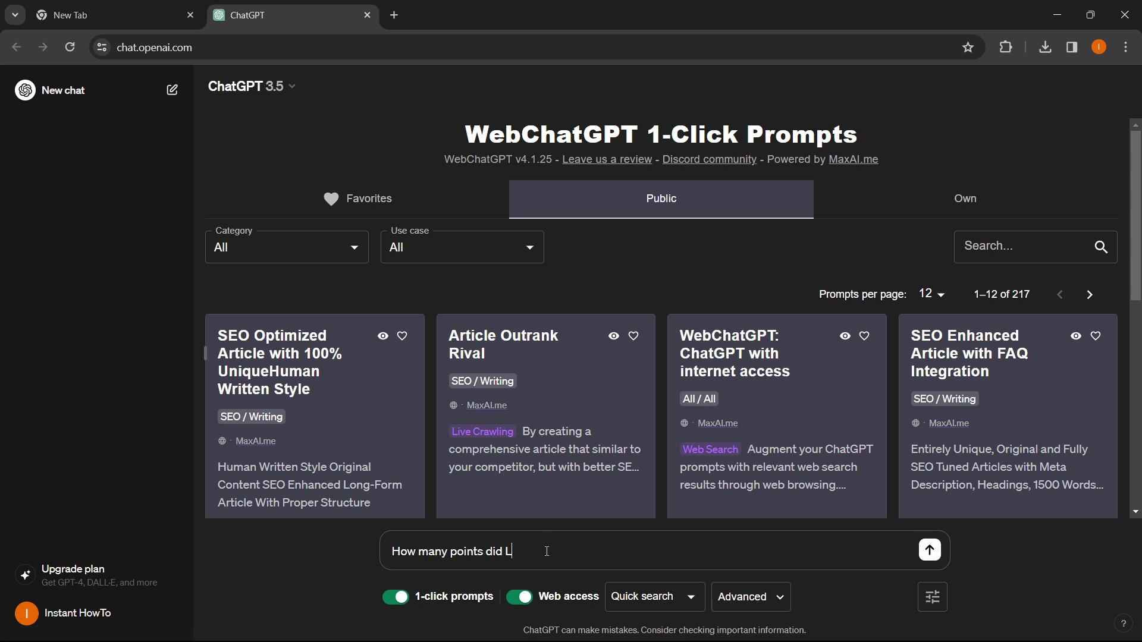
text(uka Doncic score in his last played game?)
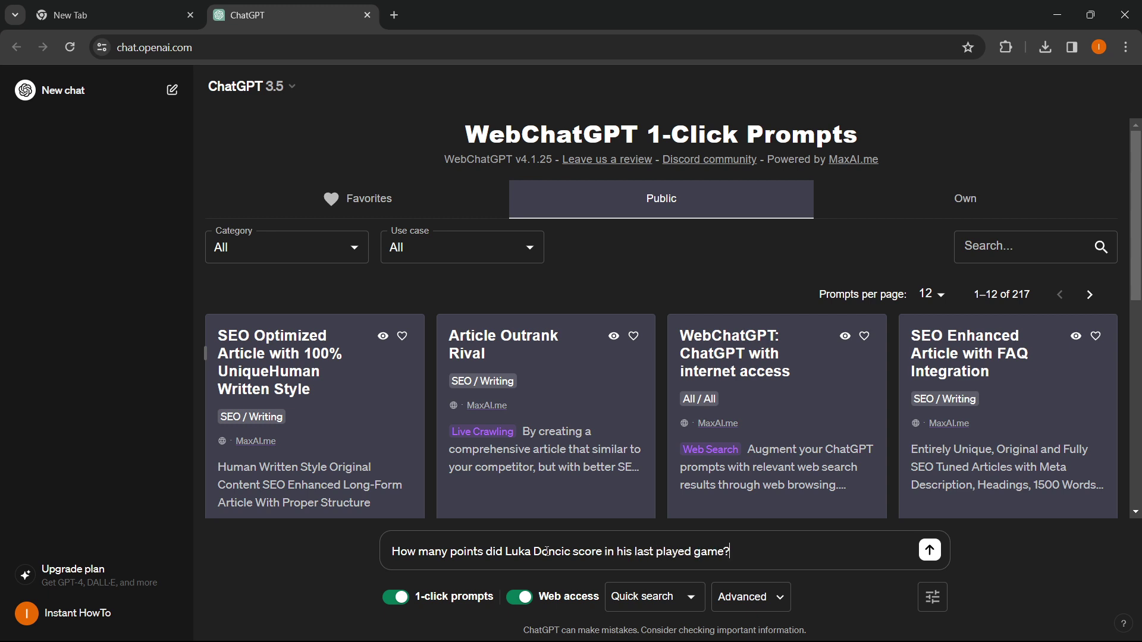
key(Return)
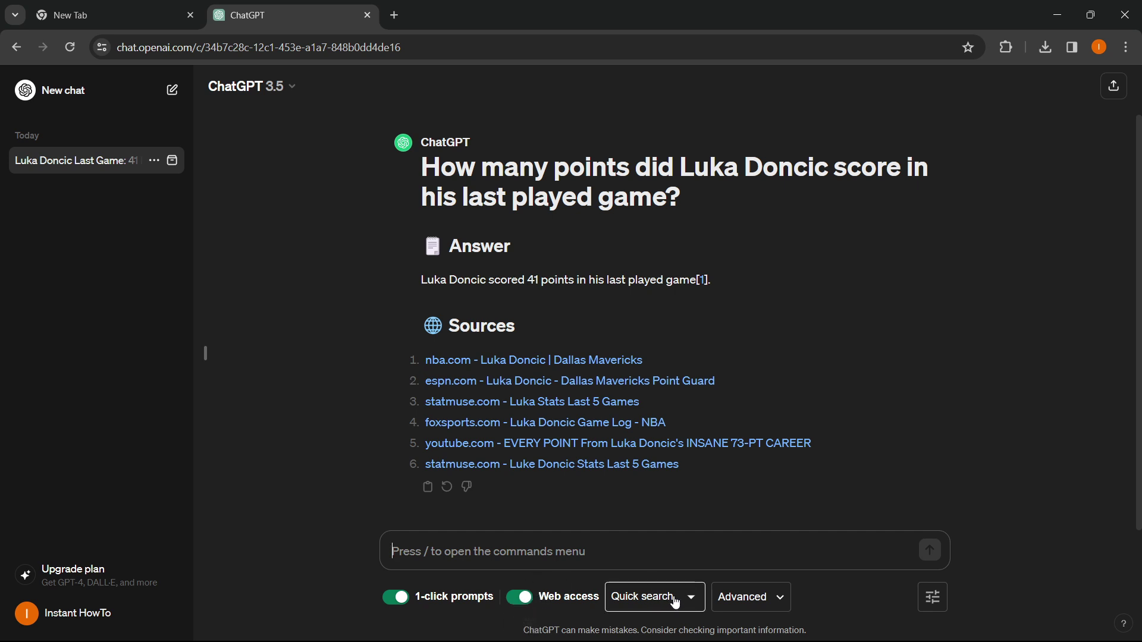
- Review the search mode choices, keeping Quick search, and examine the prompt choices in the advanced web access settings
click(651, 596)
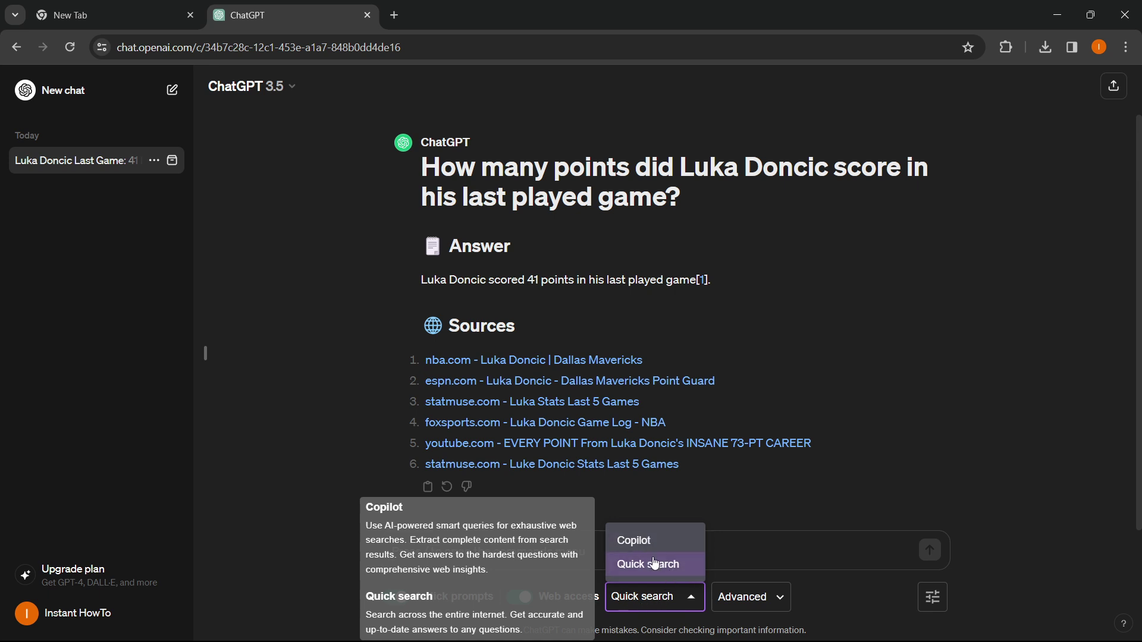
click(667, 573)
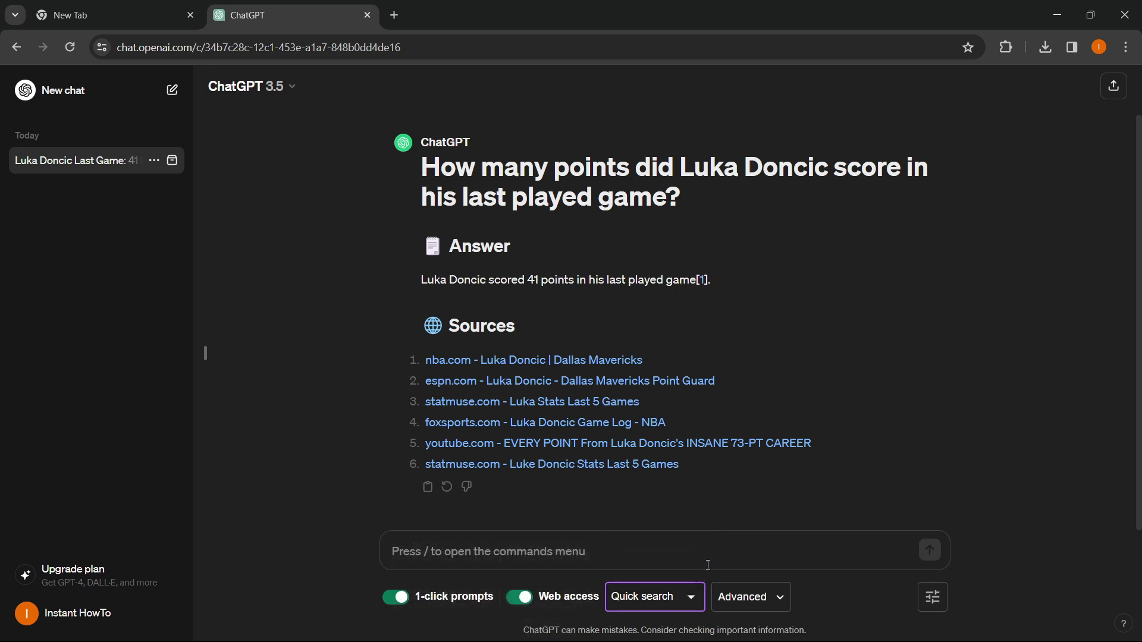
click(755, 603)
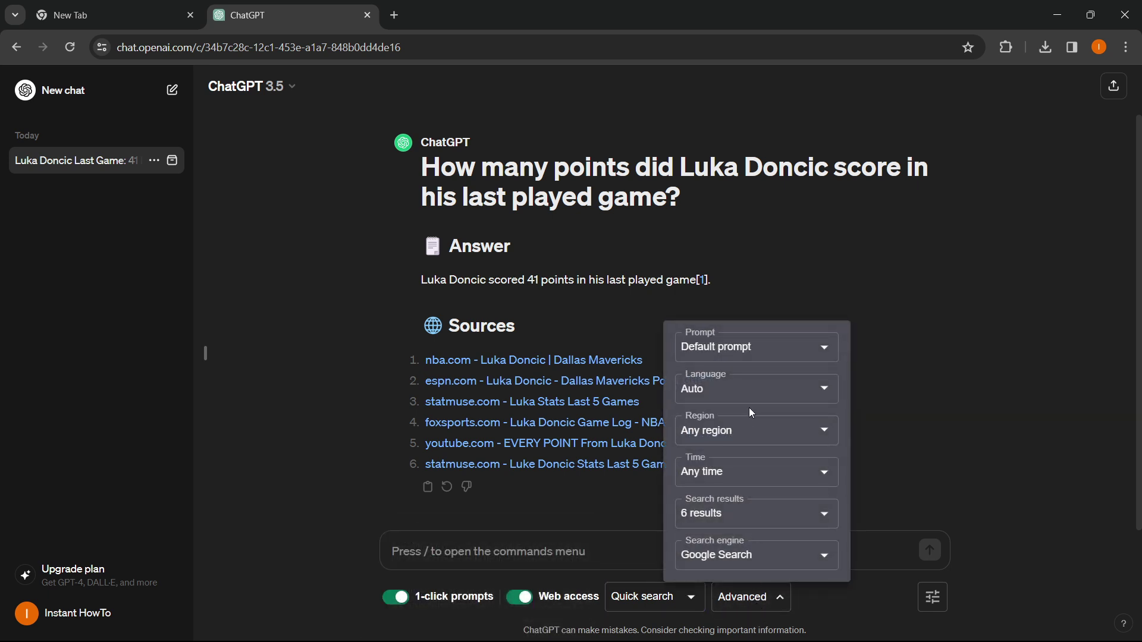
click(816, 352)
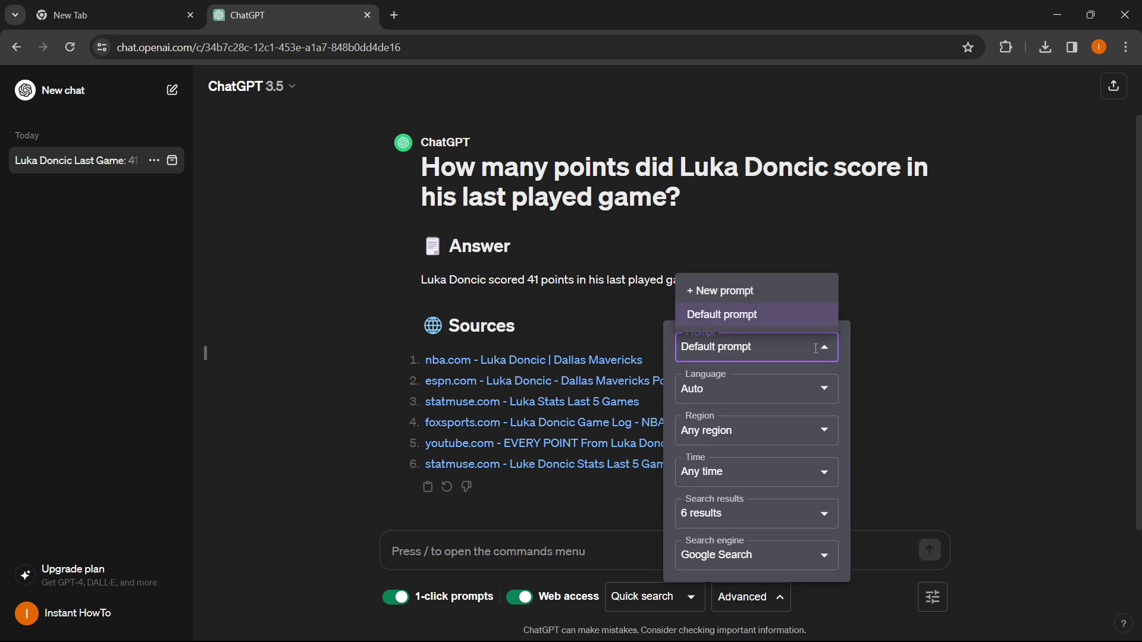
click(825, 352)
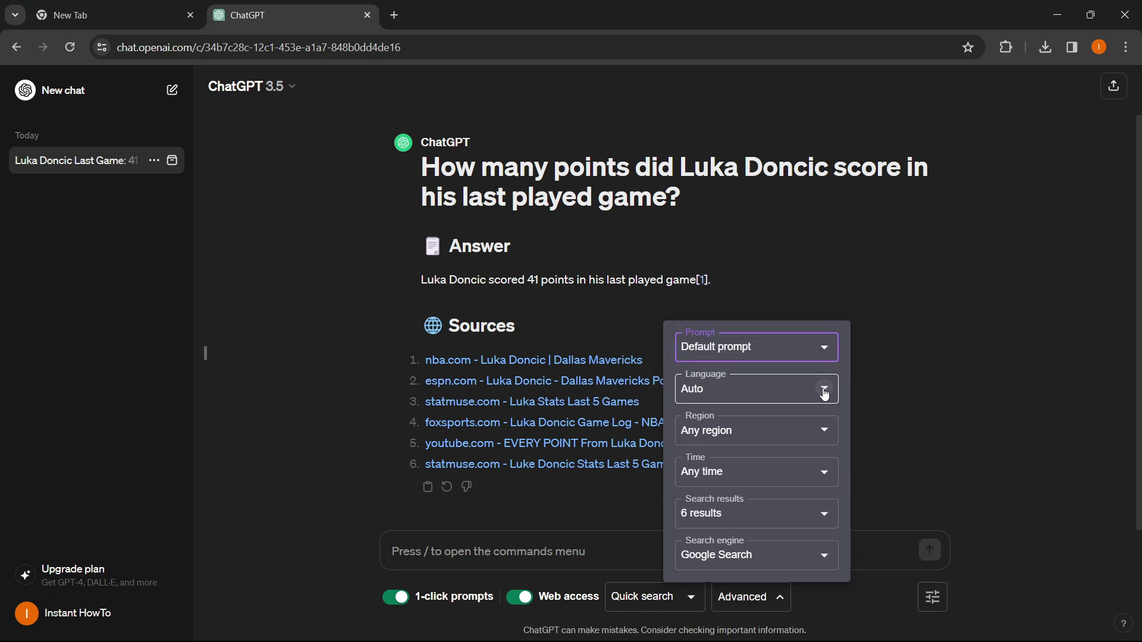
- Look through the available languages and regions in the advanced search settings, leaving Auto and Any region selected
click(824, 394)
scroll(777, 319, down, 2)
scroll(774, 323, up, 2)
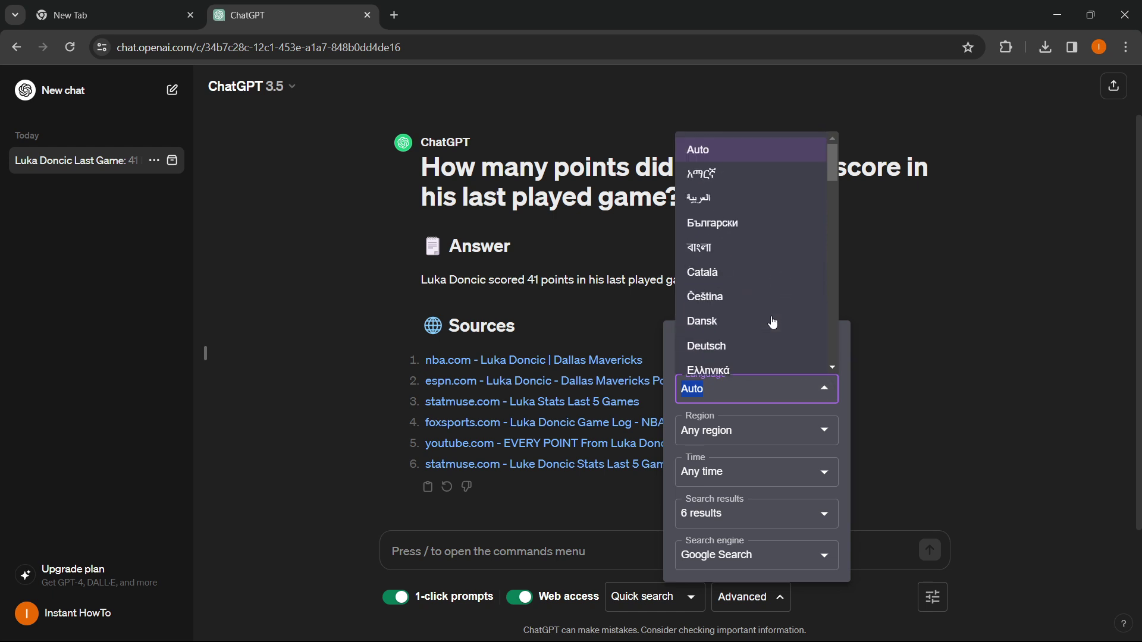
scroll(773, 323, down, 5)
scroll(747, 323, up, 5)
click(824, 389)
click(825, 431)
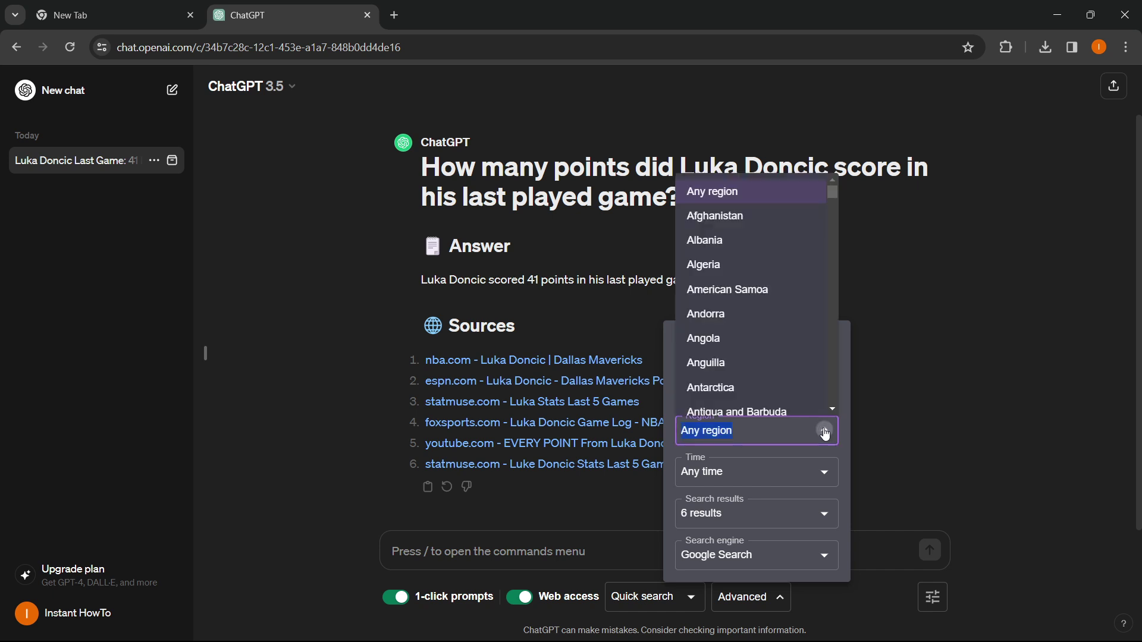
scroll(797, 387, down, 3)
scroll(790, 380, up, 3)
click(834, 440)
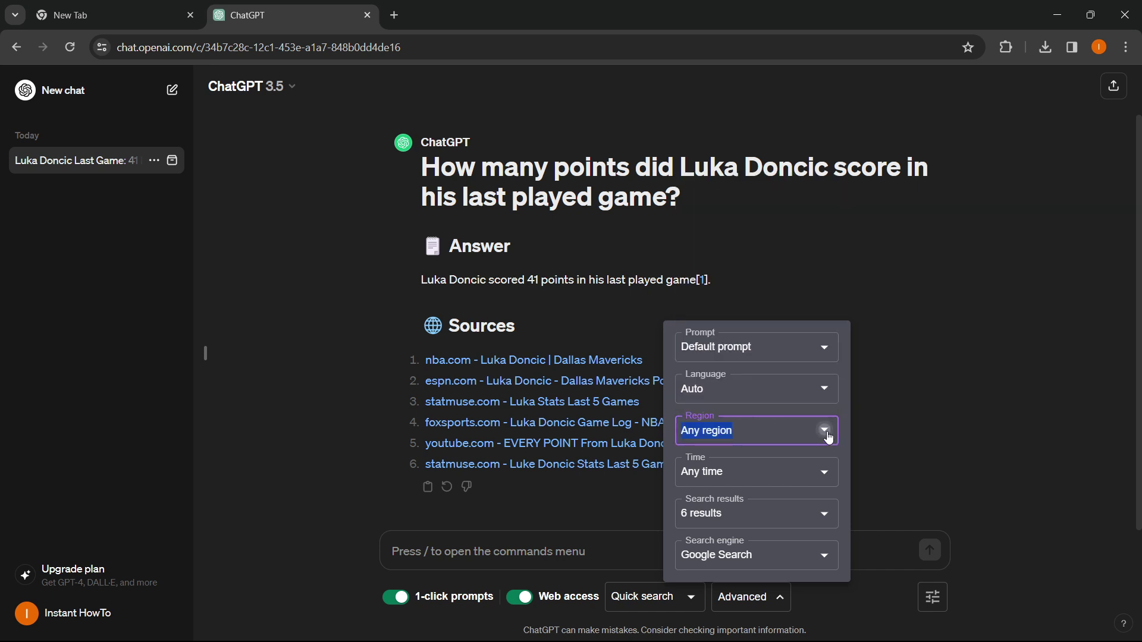
- Examine the time range, number of search results and search engine choices in the advanced settings
click(820, 474)
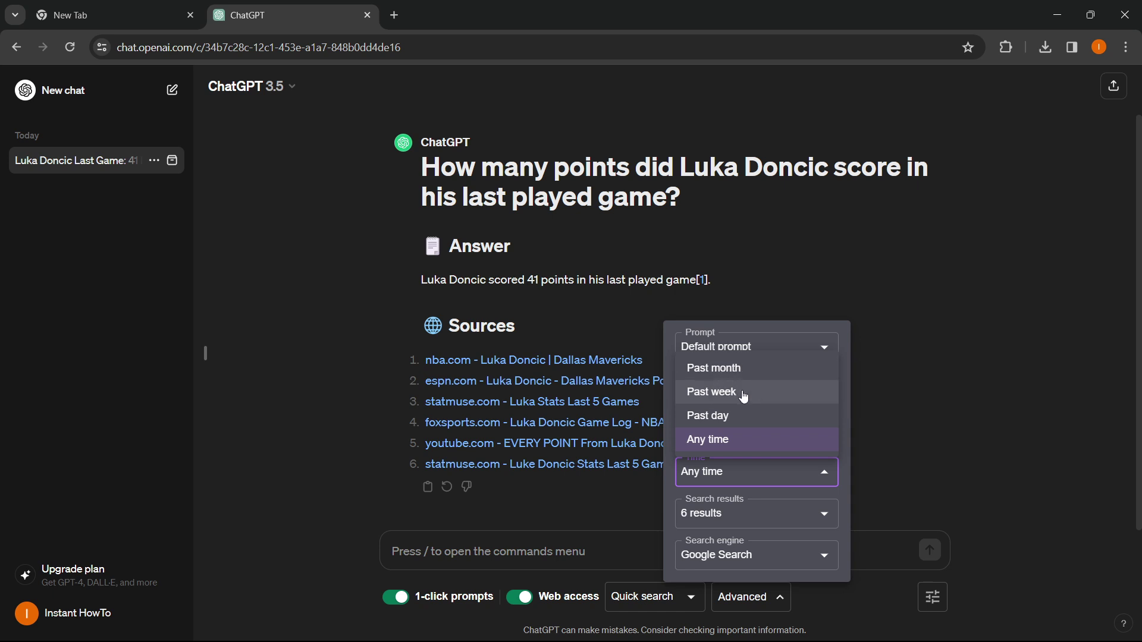
click(827, 515)
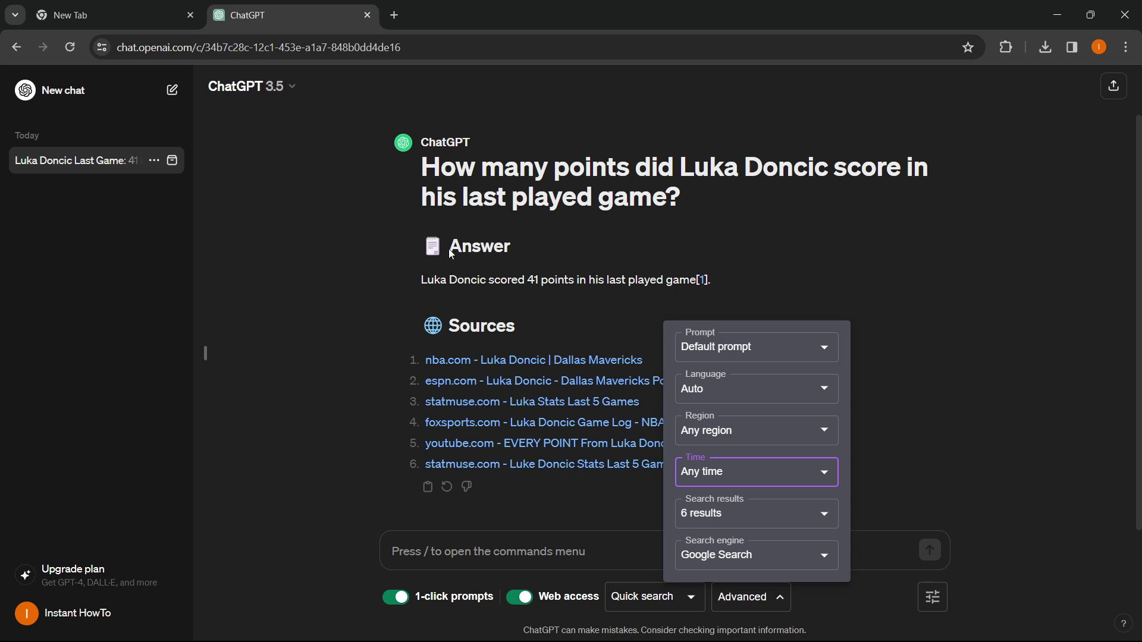
click(819, 515)
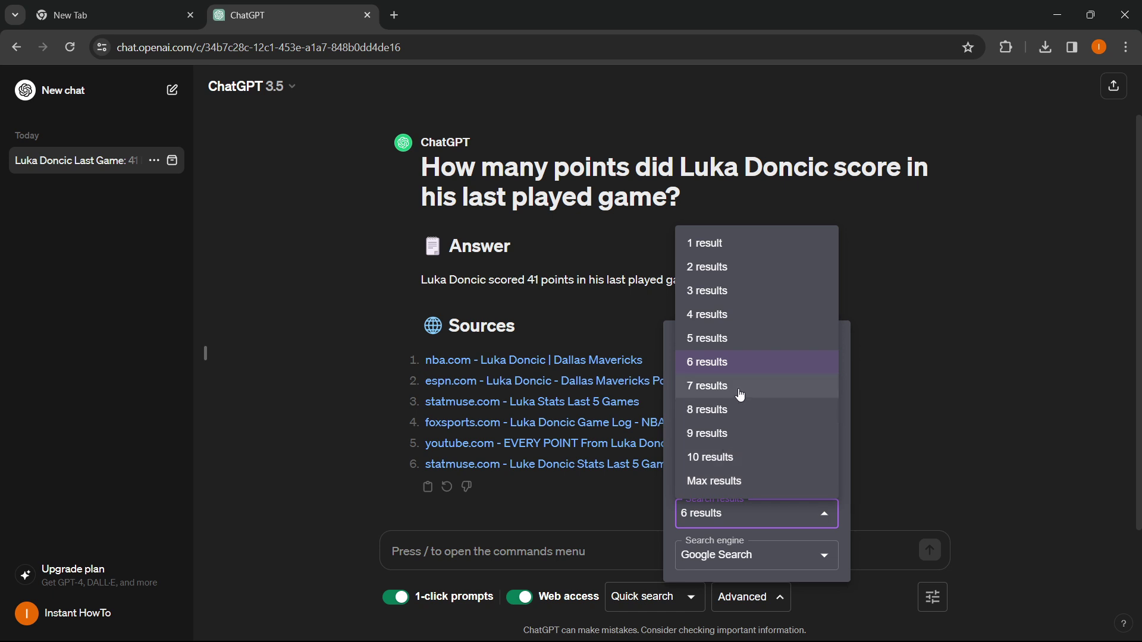
click(793, 559)
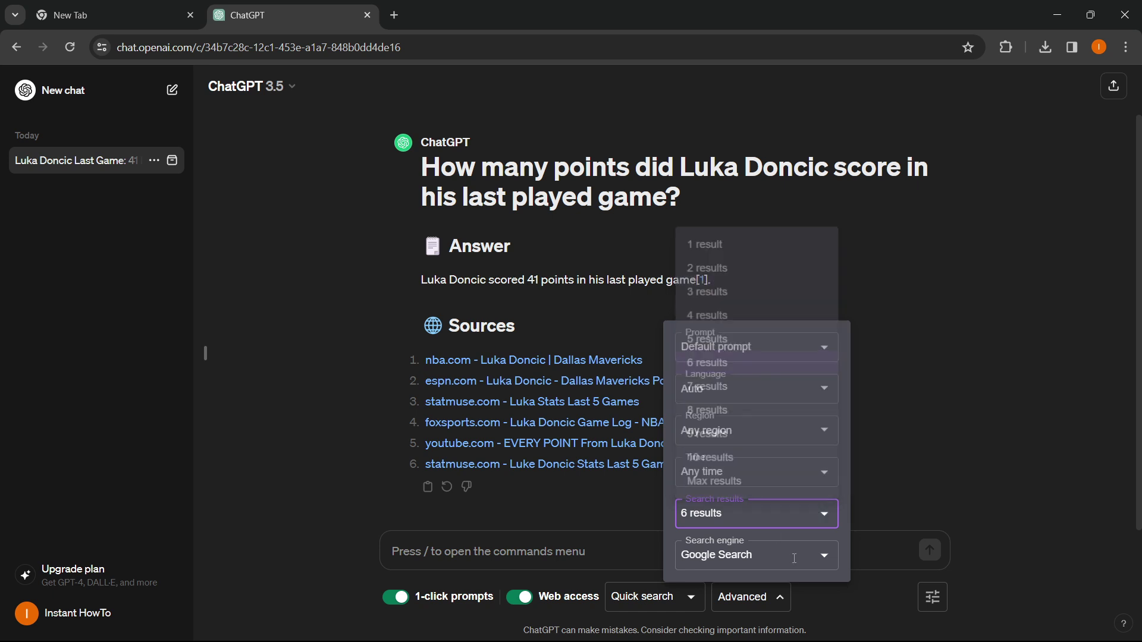
click(827, 558)
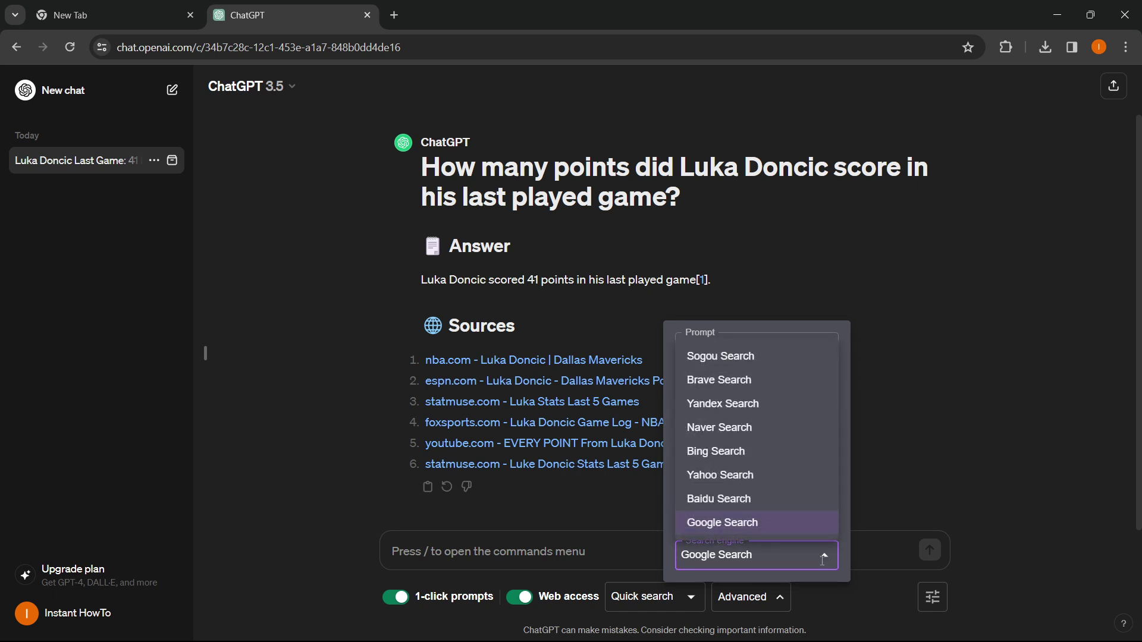
click(818, 565)
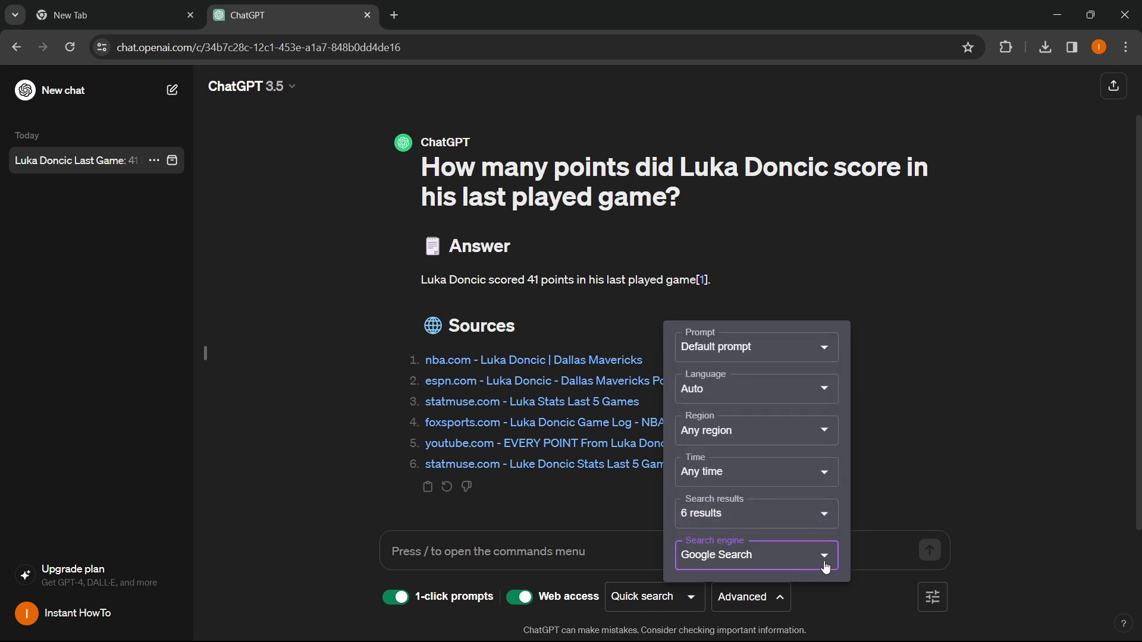
click(826, 565)
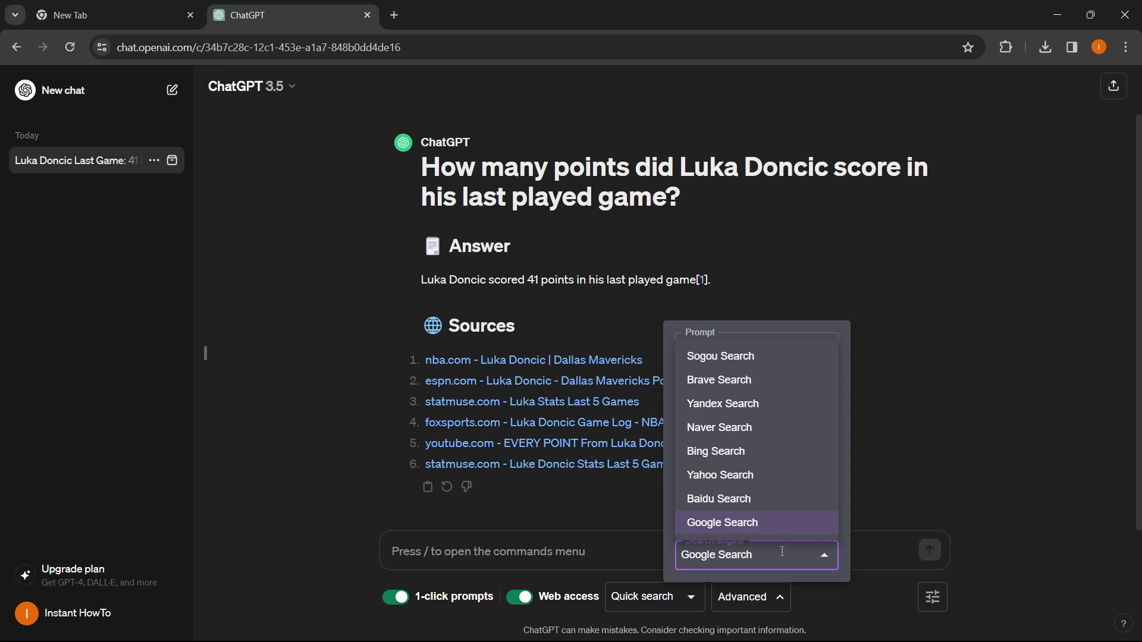
- Leave the advanced web access options with Google Search kept as search engine, and open the WebChatGPT extension's settings page
click(892, 462)
click(880, 564)
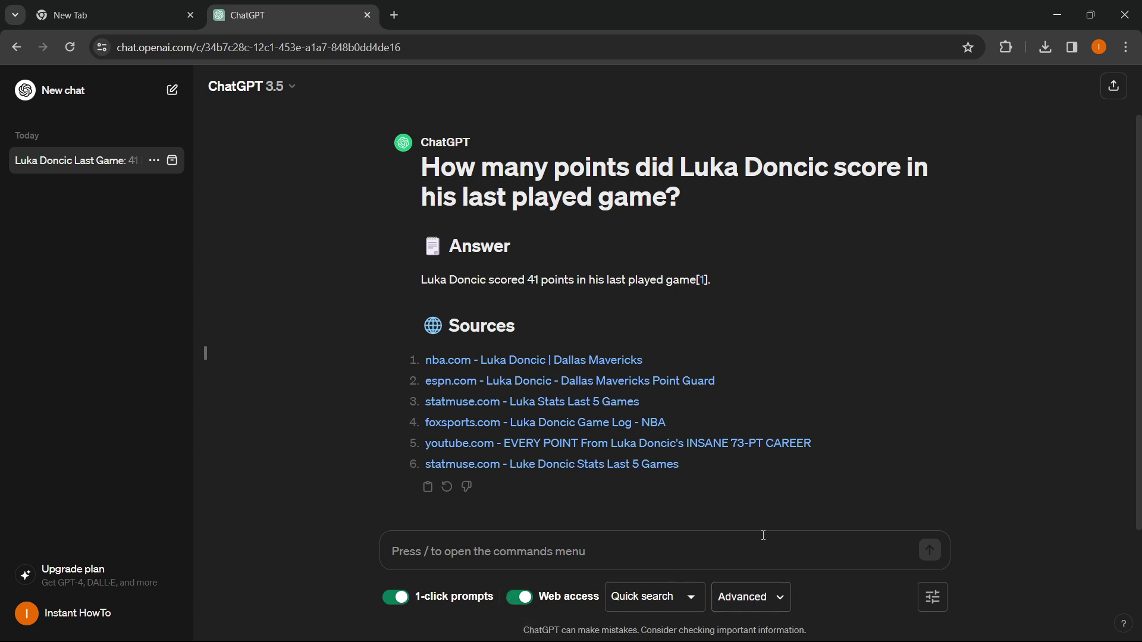
click(933, 601)
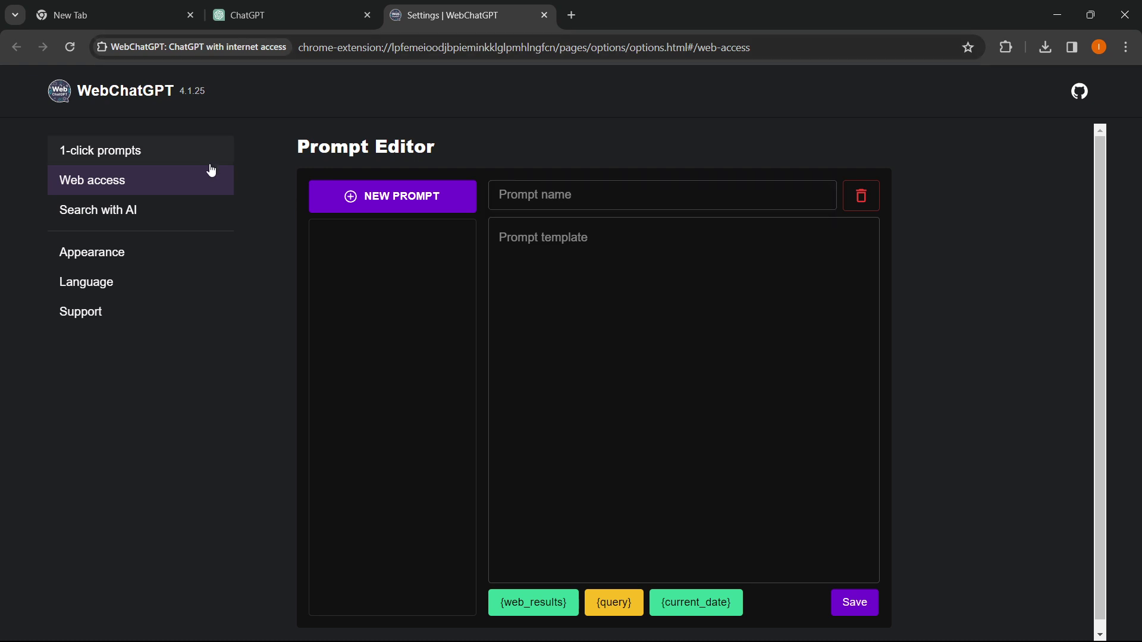
- Look through the extension's Language, Support, Appearance and 1-click prompts settings, and close the settings page to return to the ChatGPT conversation
click(116, 291)
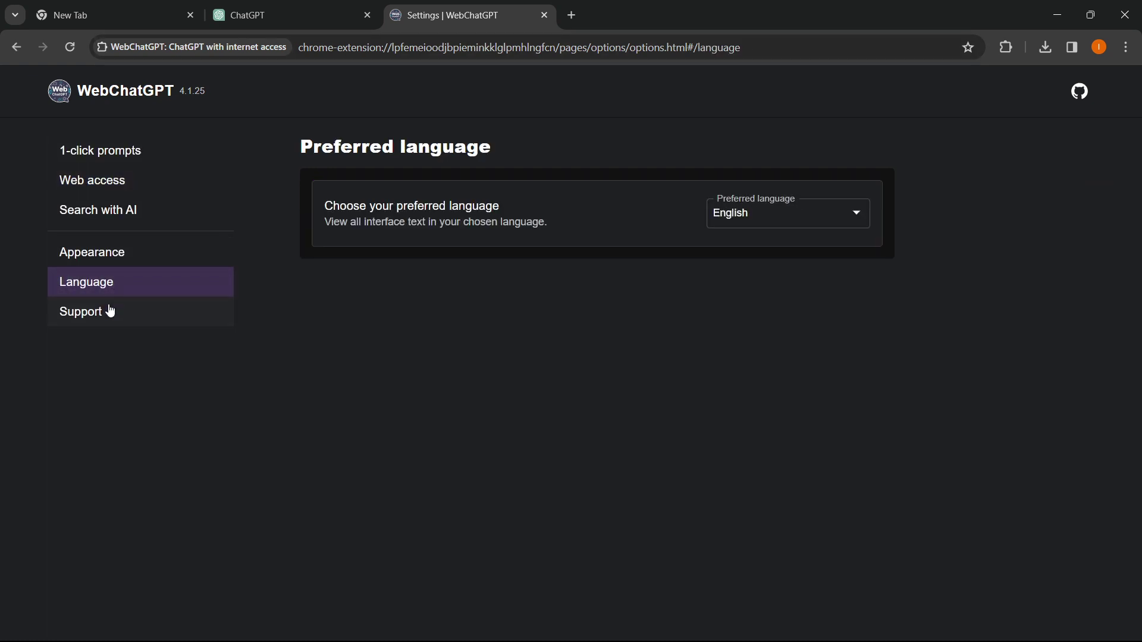
click(110, 310)
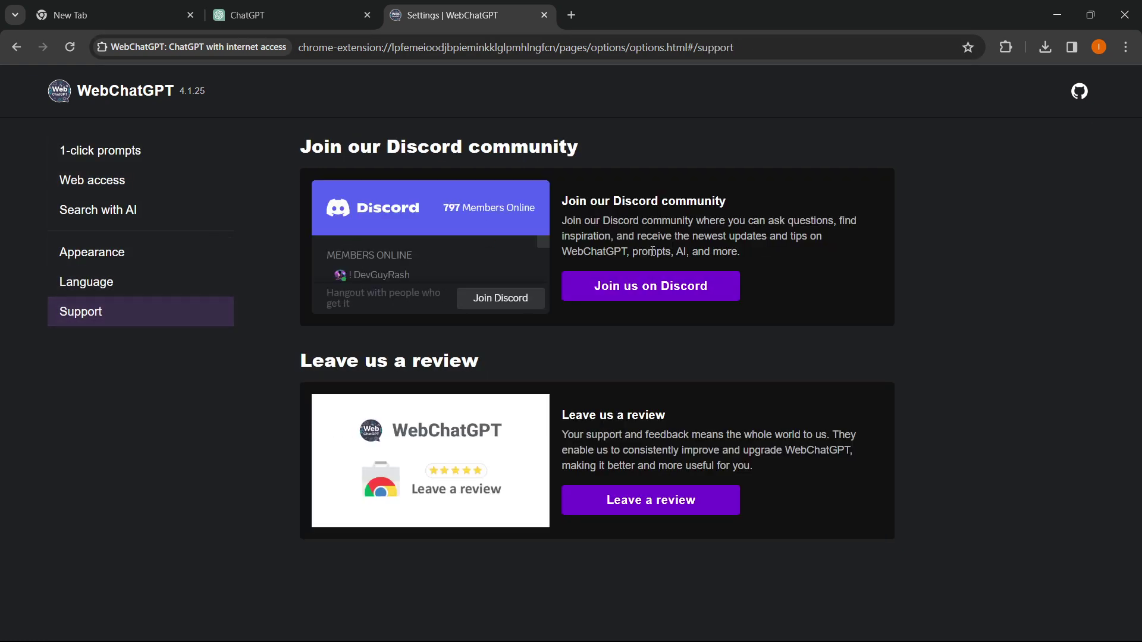
click(116, 252)
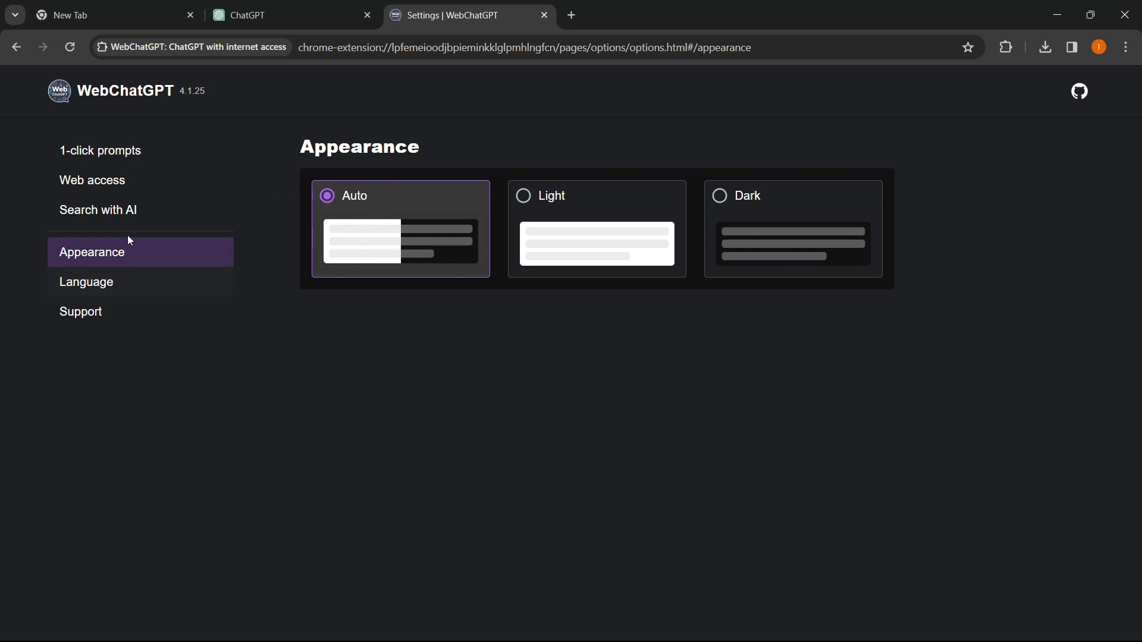
click(151, 160)
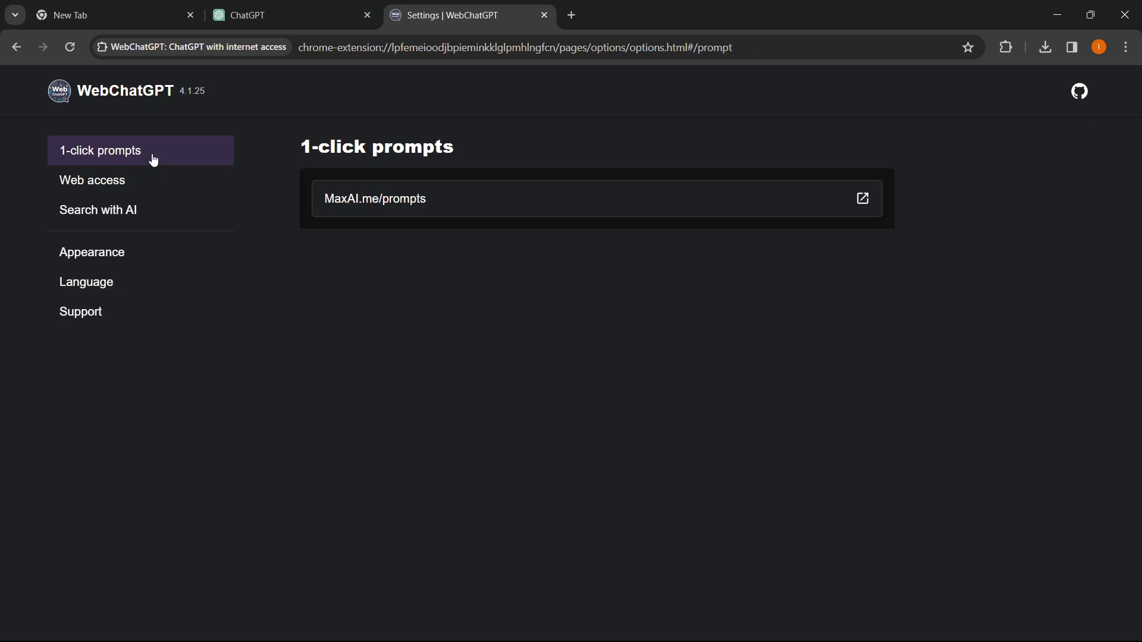
middle_click(447, 7)
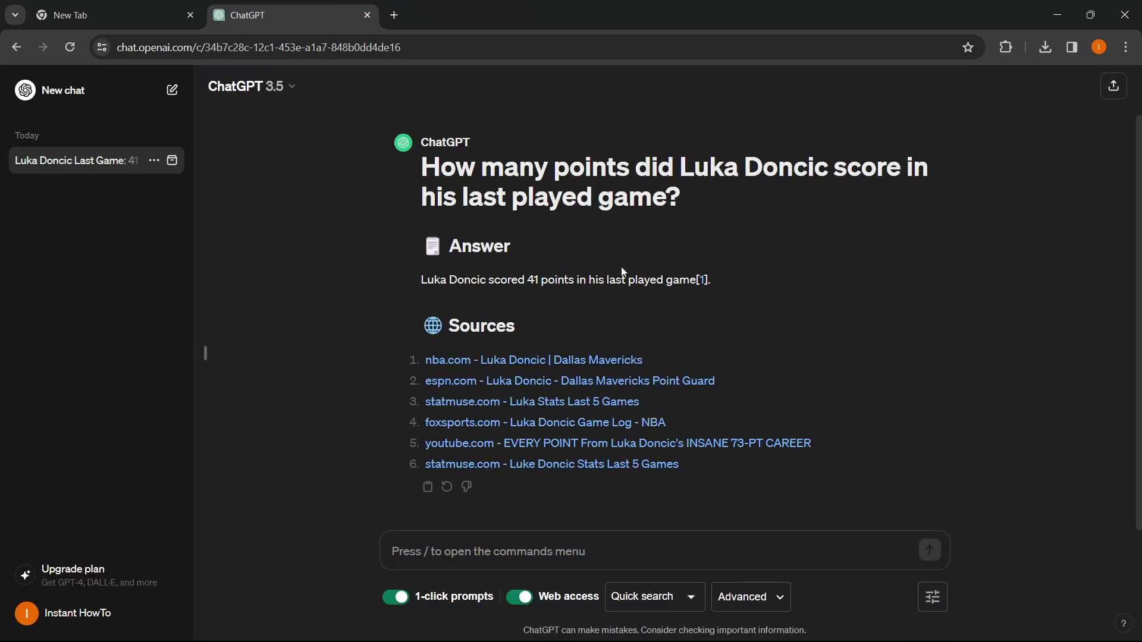